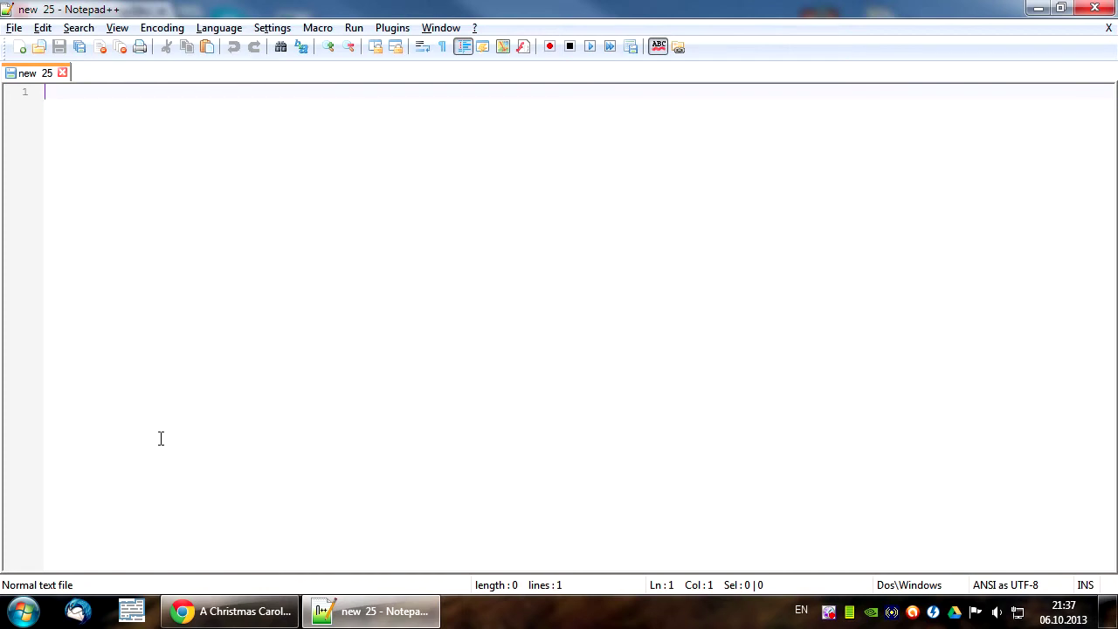
Bring Chrome's Project Gutenberg page for A Christmas Carol to the front.
left_click(231, 611)
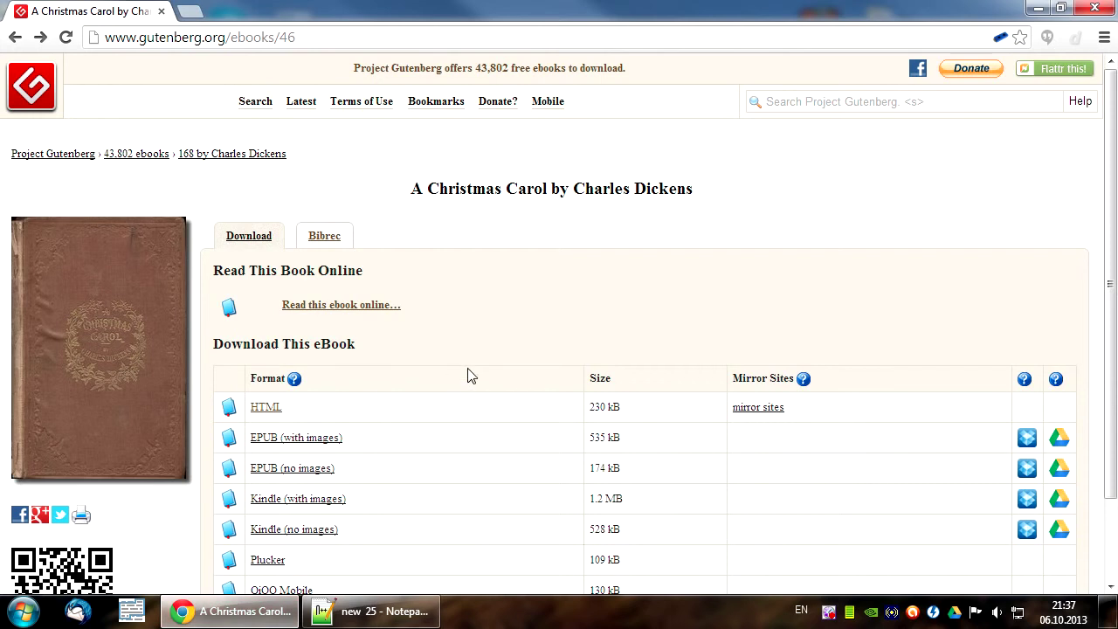
Look through the ebook's HTML edition, then return to the download page.
scroll(474, 352, "down", 1)
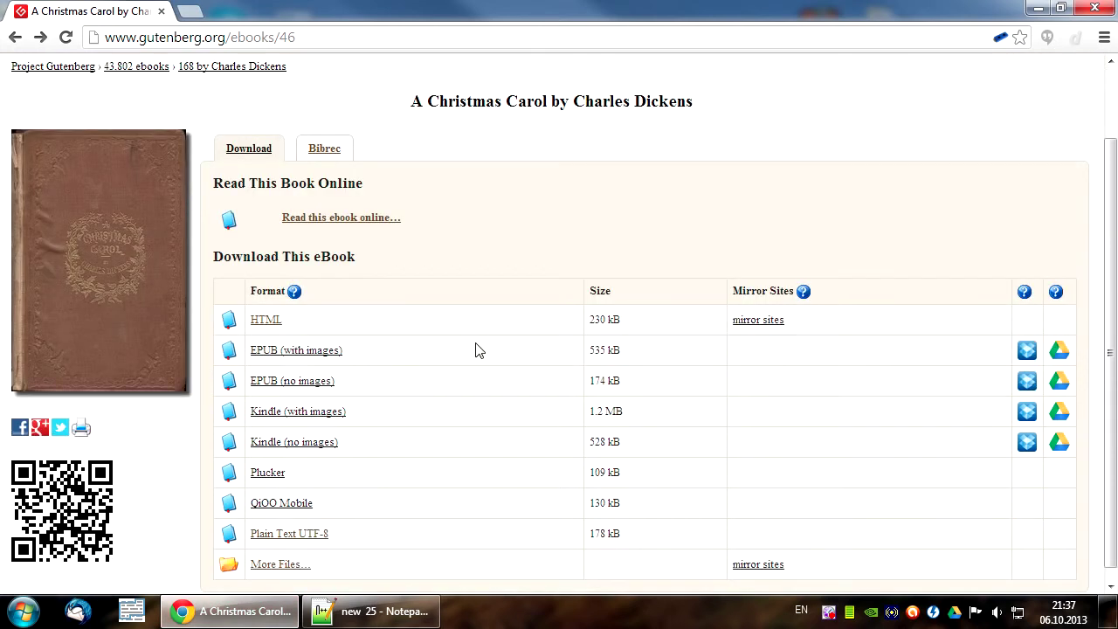
left_click(269, 325)
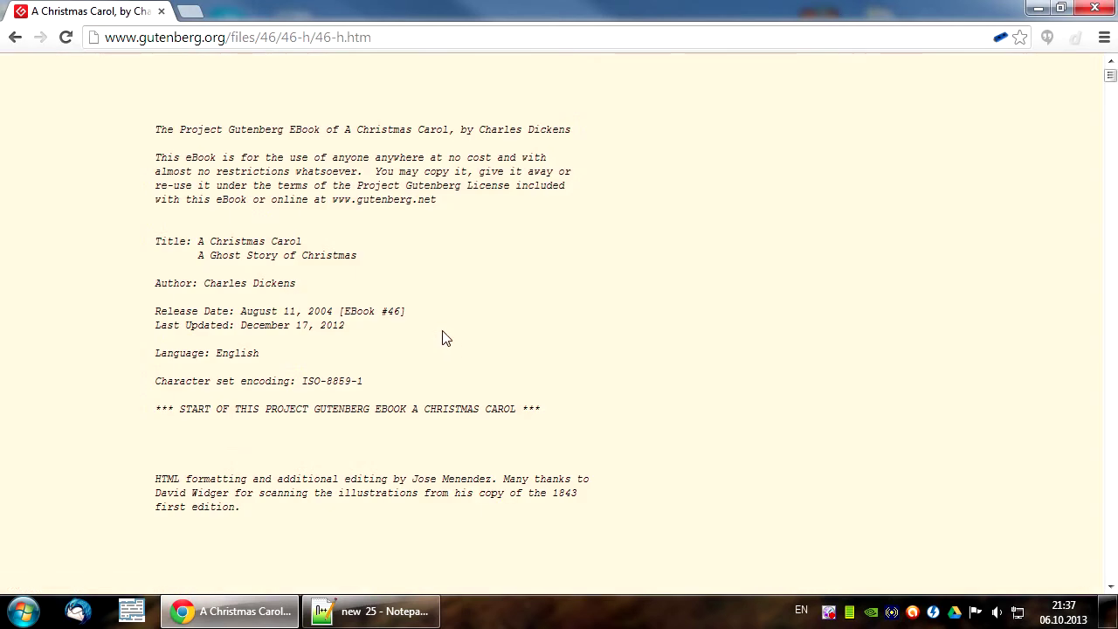
scroll(444, 338, "down", 5)
scroll(442, 339, "down", 20)
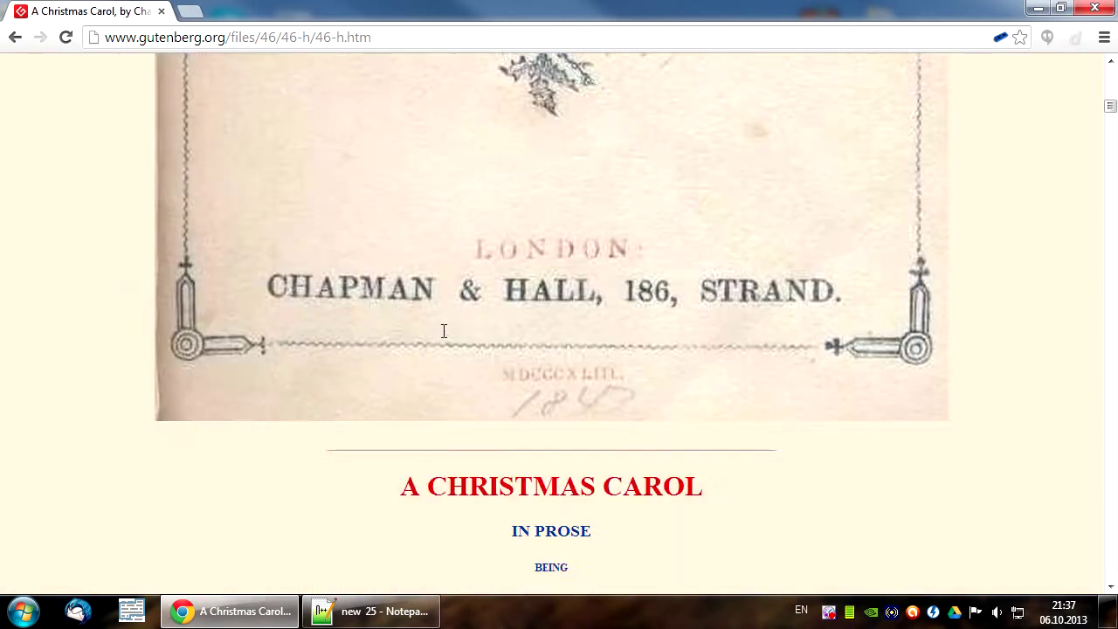
scroll(444, 330, "down", 15)
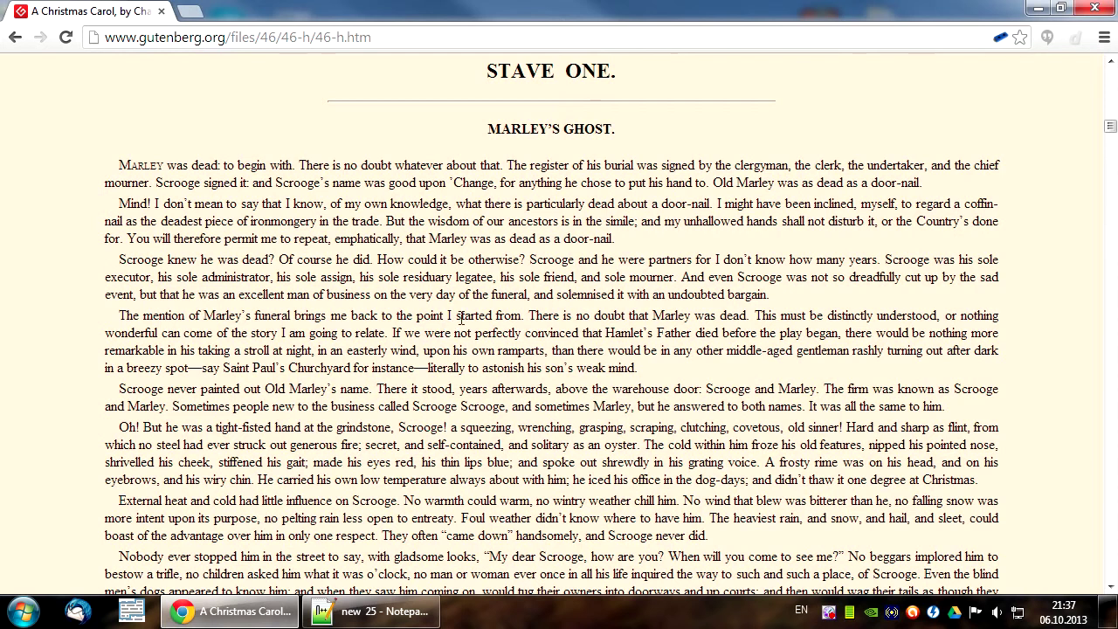
left_click(15, 41)
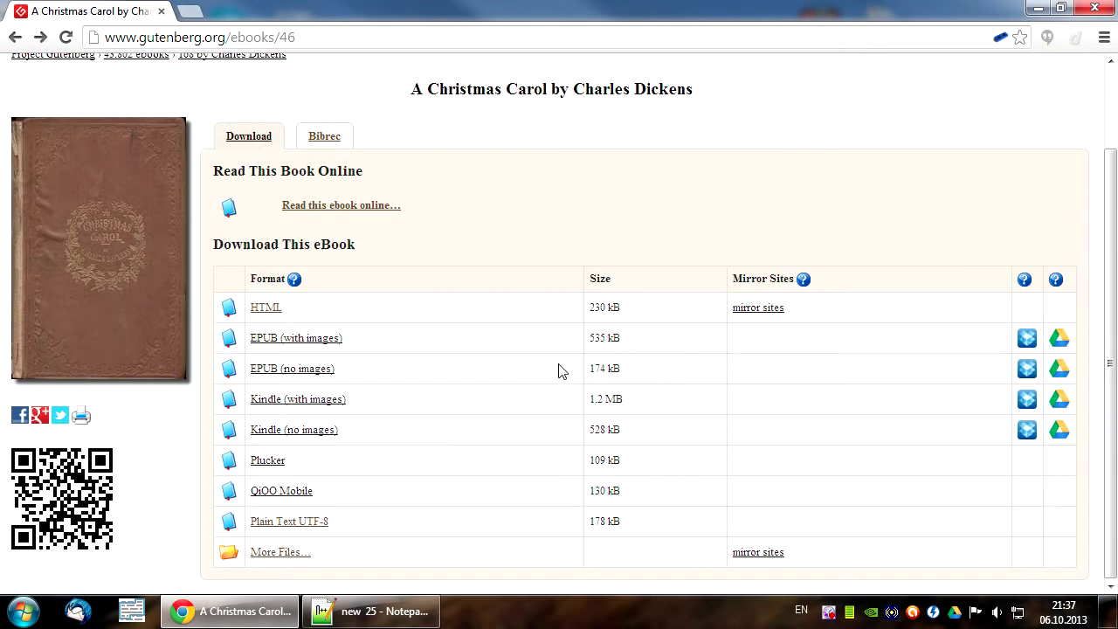
Open the Plain Text UTF-8 edition, select and copy it all, and return to Notepad++.
left_click(317, 524)
scroll(524, 345, "down", 8)
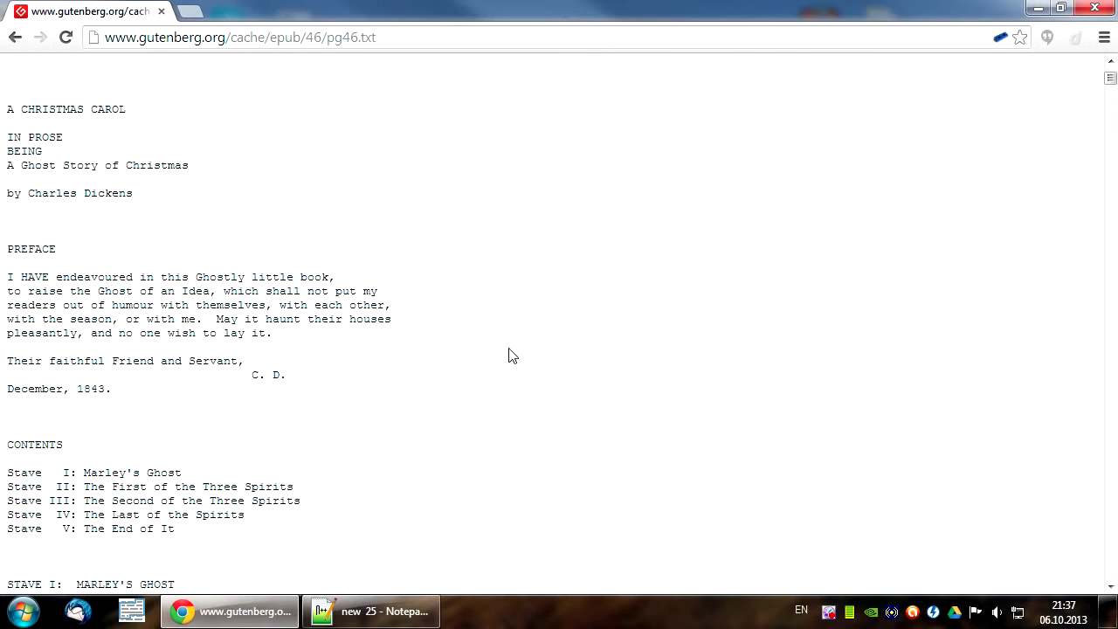
scroll(511, 353, "down", 2)
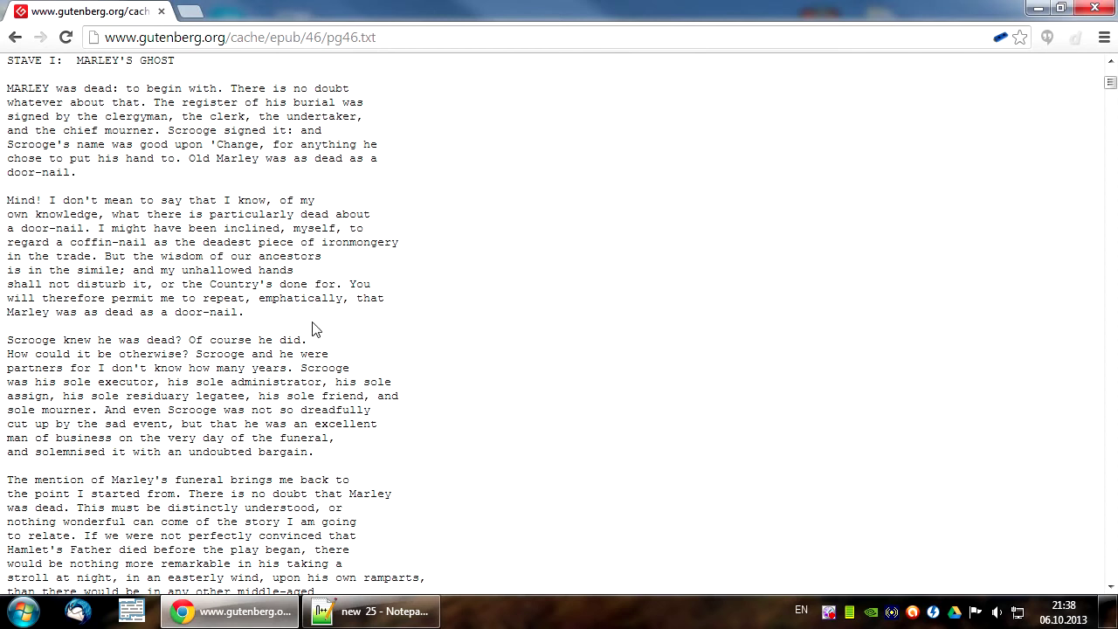
key("ctrl+a")
key("alt+Tab")
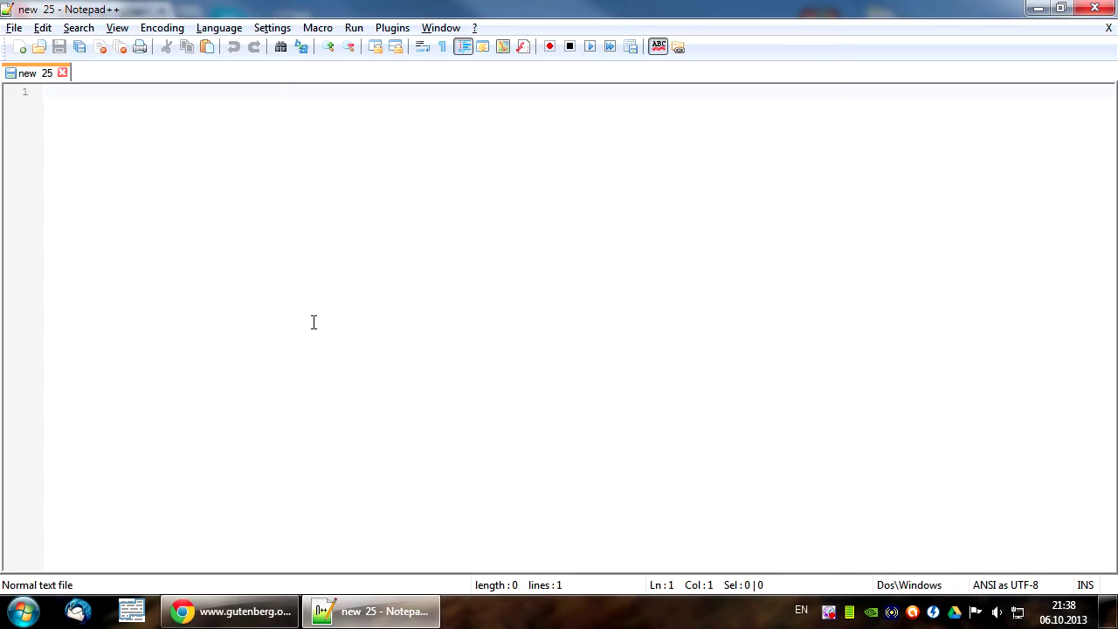
Paste the ebook and delete the Gutenberg header above STAVE I: MARLEY'S GHOST.
key("ctrl+v")
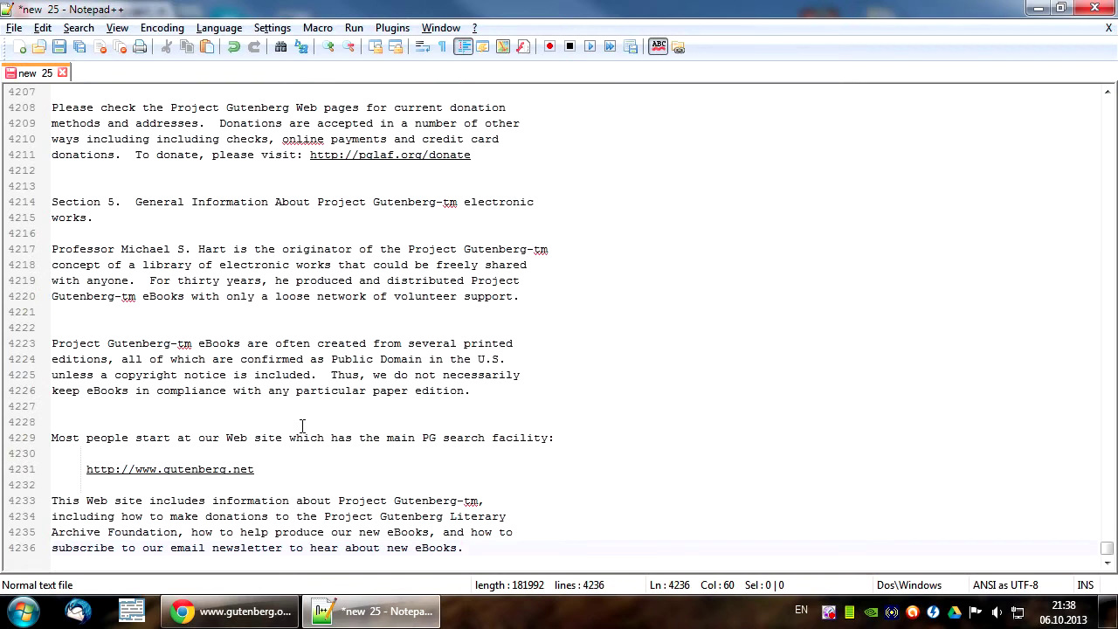
left_click(269, 250)
key("ctrl+Home")
key("shift+Page_Down")
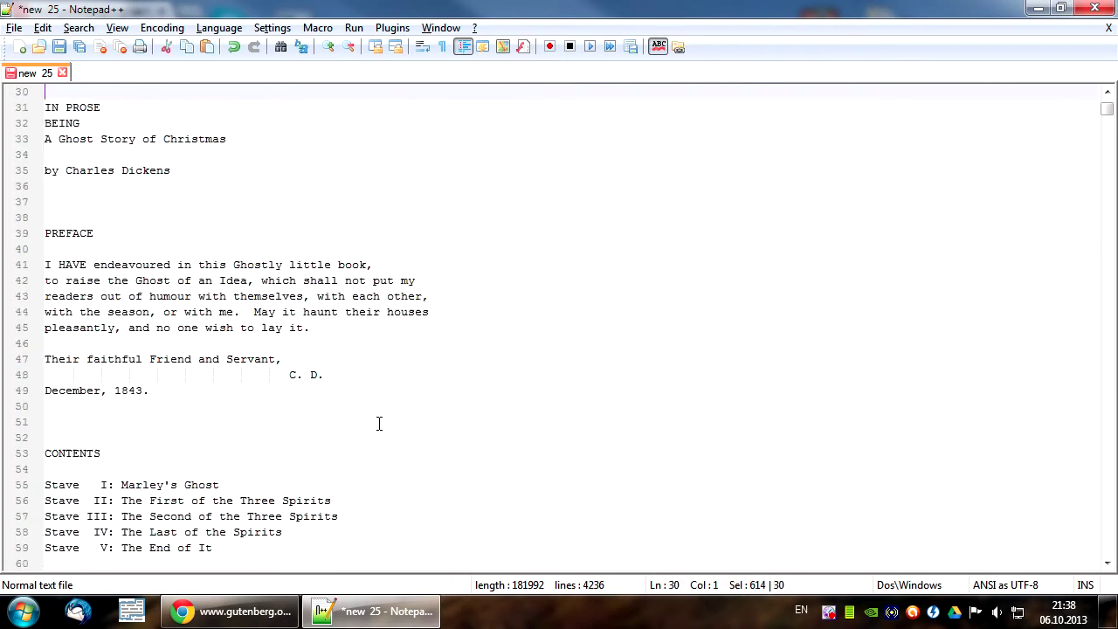
key("shift+Page_Down")
key("shift+Down")
key("shift+Down")
key("shift+Down")
key("shift+Down")
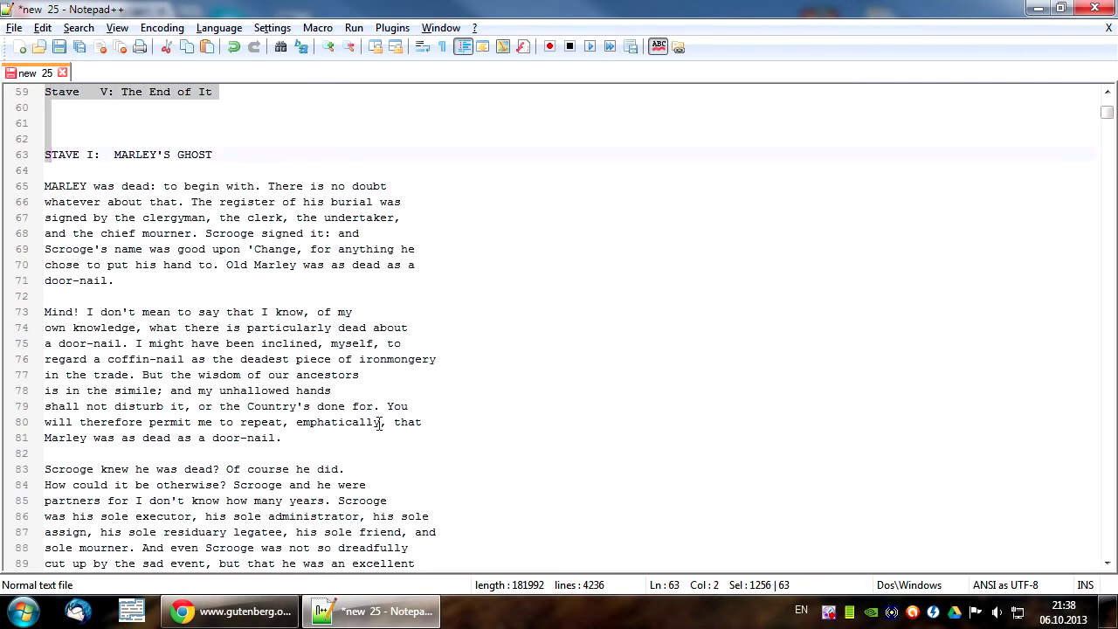
key("Delete")
Delete the license footer and trailing blank lines after "God bless Us, Every One!".
key("ctrl+End")
key("shift+Page_Up")
key("shift+Page_Up")
key("shift+Page_Up")
key("shift+Page_Up")
key("shift+Page_Up")
key("shift+Page_Up")
key("shift+Page_Up")
key("shift+Page_Up")
key("shift+Page_Up")
key("shift+Page_Up")
key("shift+Page_Up")
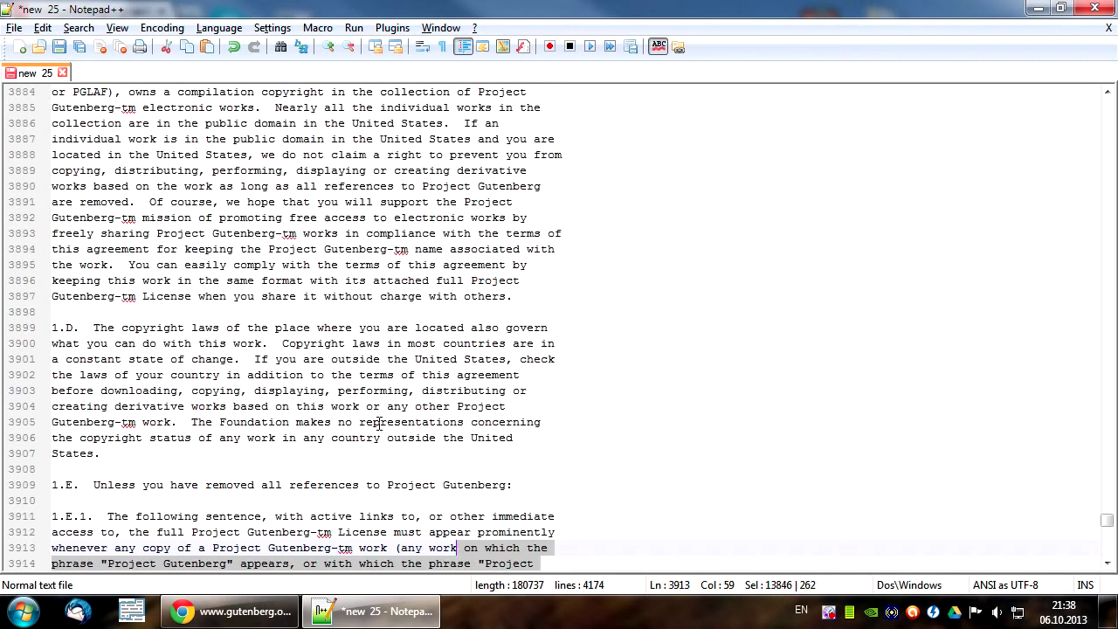
key("shift+Page_Up")
key("shift+Up")
key("shift+Up")
key("shift+Up")
key("shift+Up")
key("shift+Up")
key("shift+Up")
key("shift+Up")
key("shift+Up")
key("shift+Up")
key("shift+Up")
key("shift+Up")
key("shift+Up")
key("shift+Up")
key("shift+Up")
key("shift+Up")
key("shift+Up")
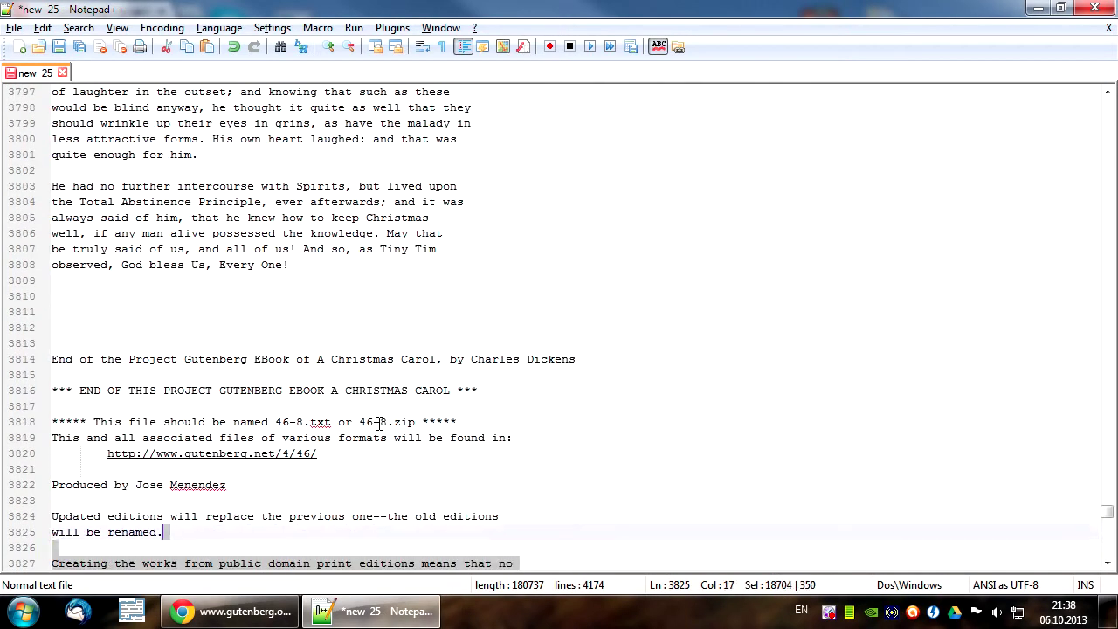
key("Delete")
key("BackSpace")
key("BackSpace")
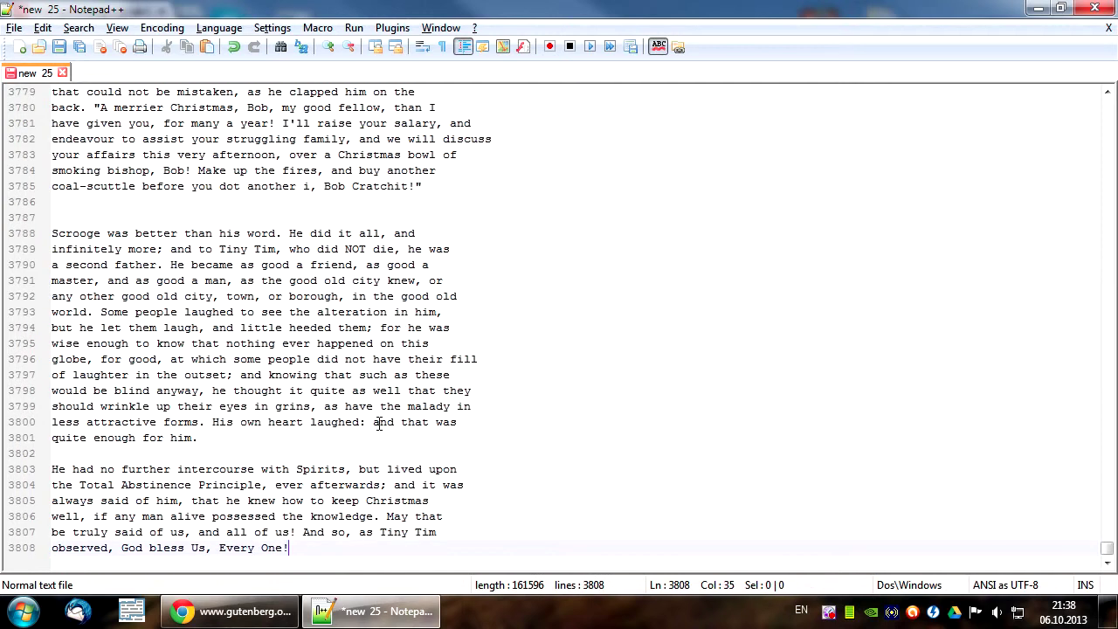
key("ctrl+Home")
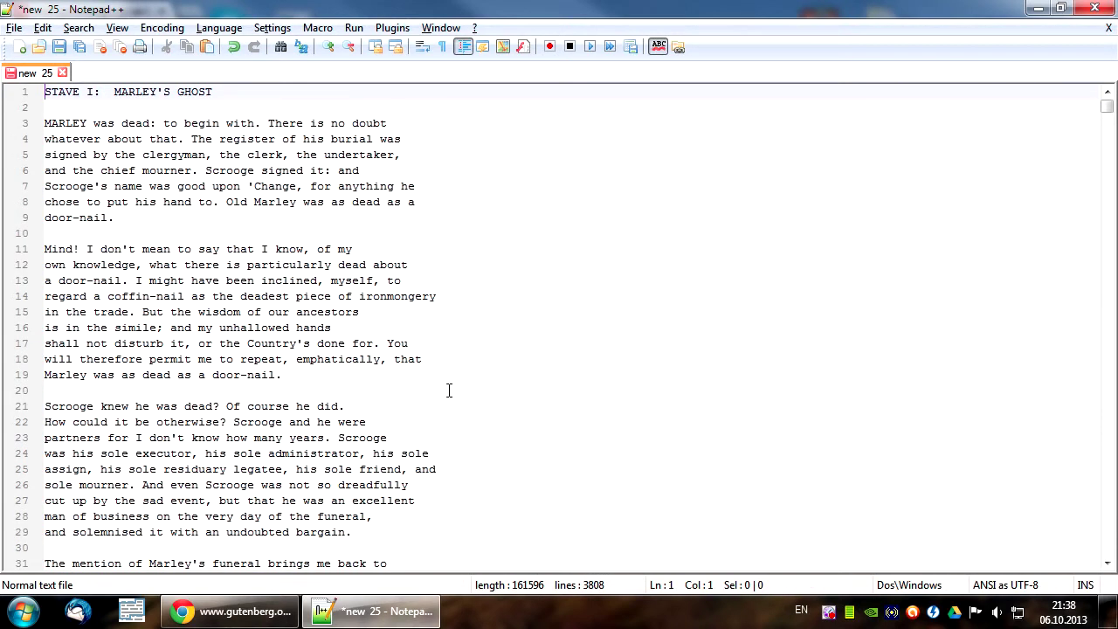
Show all characters so CRLF markers appear on all 3808 lines.
left_click(443, 47)
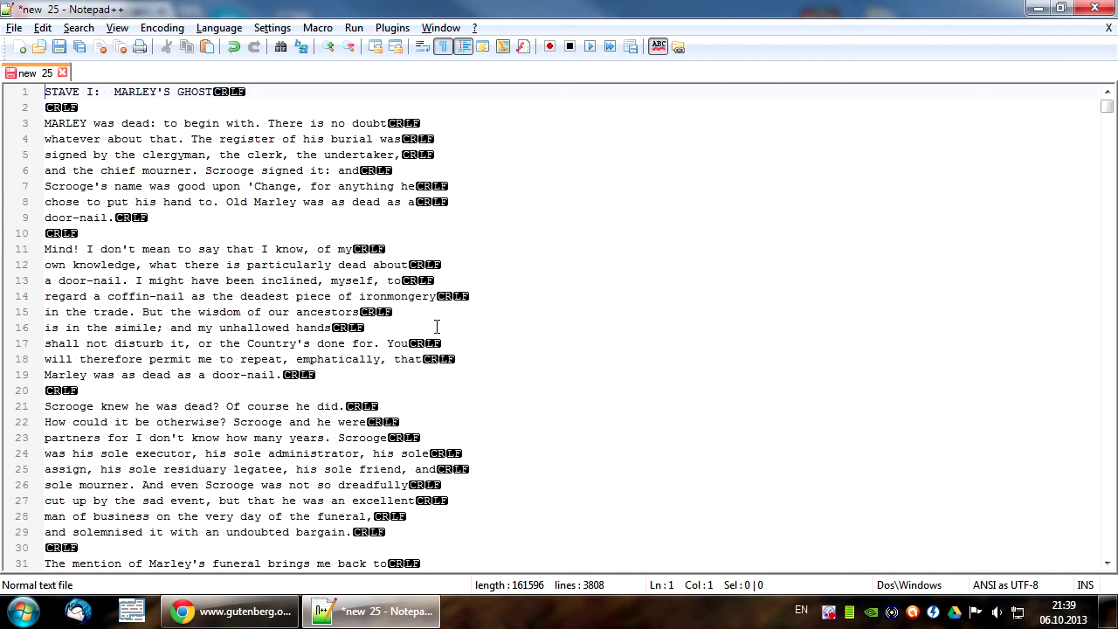
Replace every double line break between paragraphs with ~~.
left_click(177, 234)
key("ctrl+h")
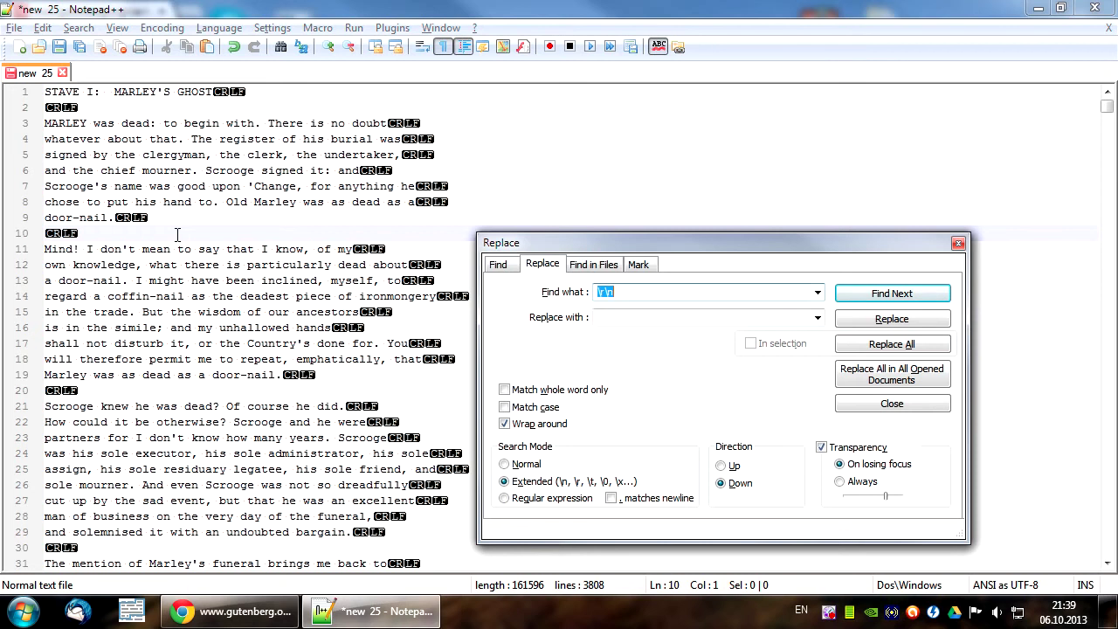
key("Tab")
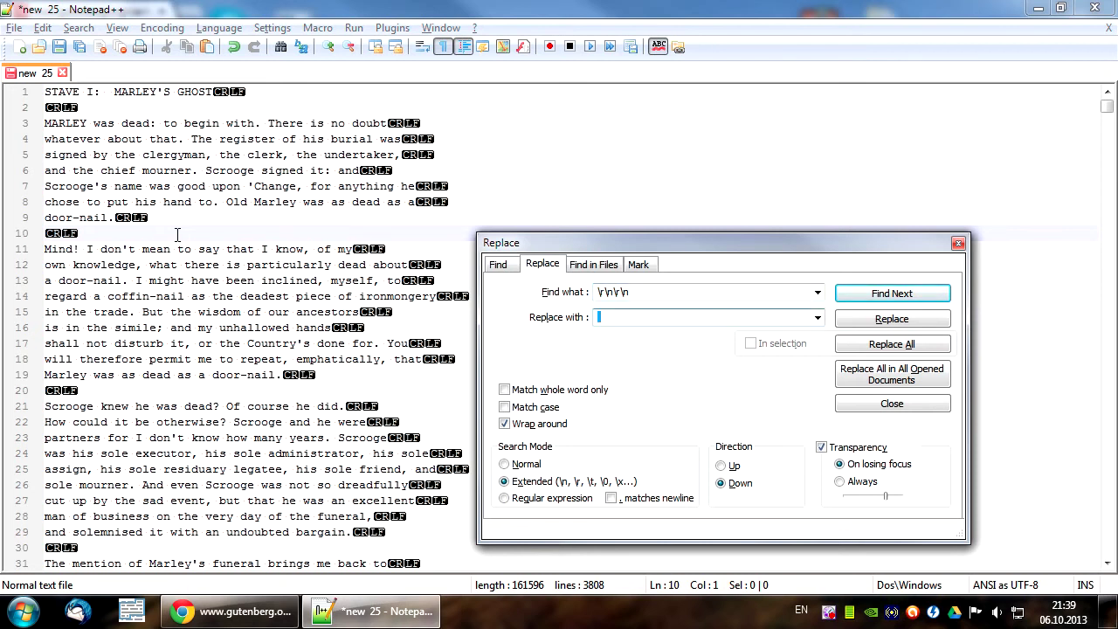
type("~~")
left_click(874, 350)
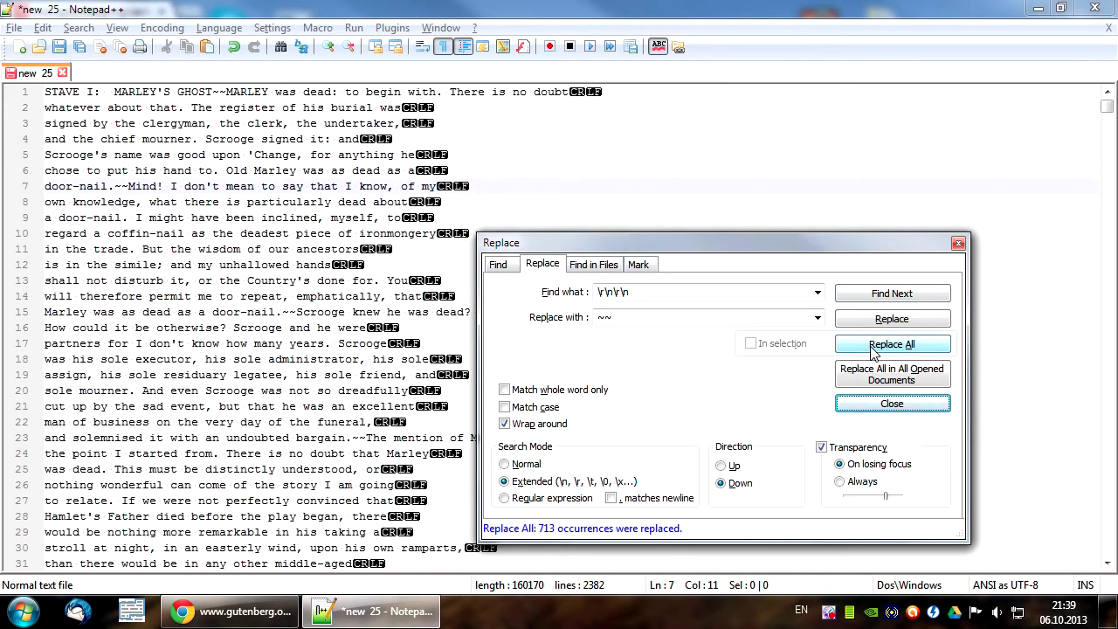
Remove every remaining single \r\n line break, joining the story into one line.
double_click(702, 291)
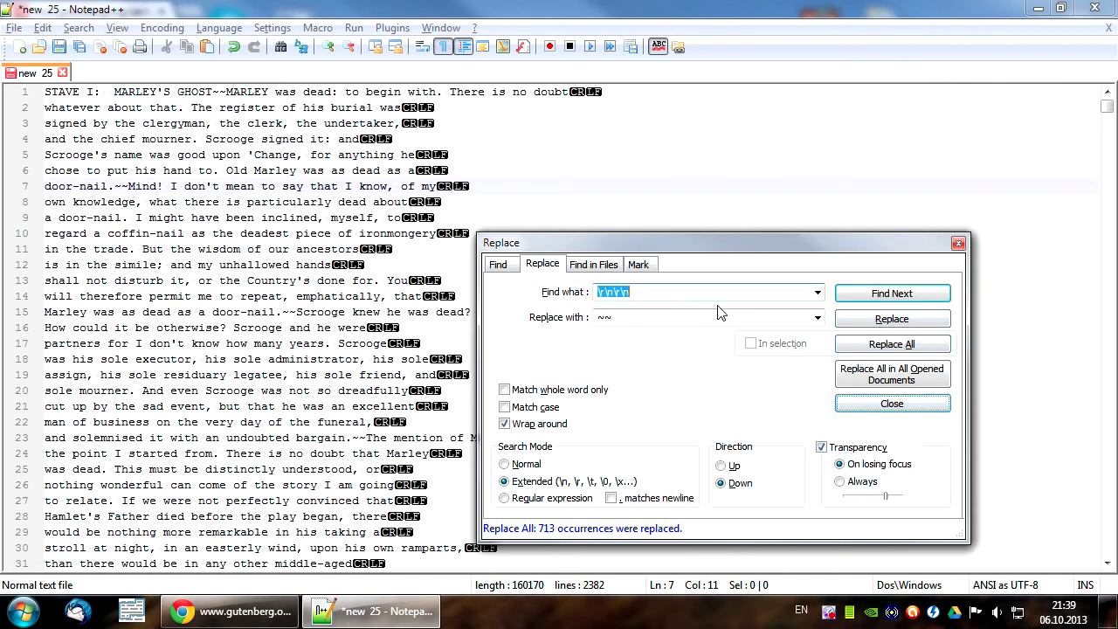
key("End")
key("BackSpace")
key("BackSpace")
key("BackSpace")
key("BackSpace")
key("Tab")
key("BackSpace")
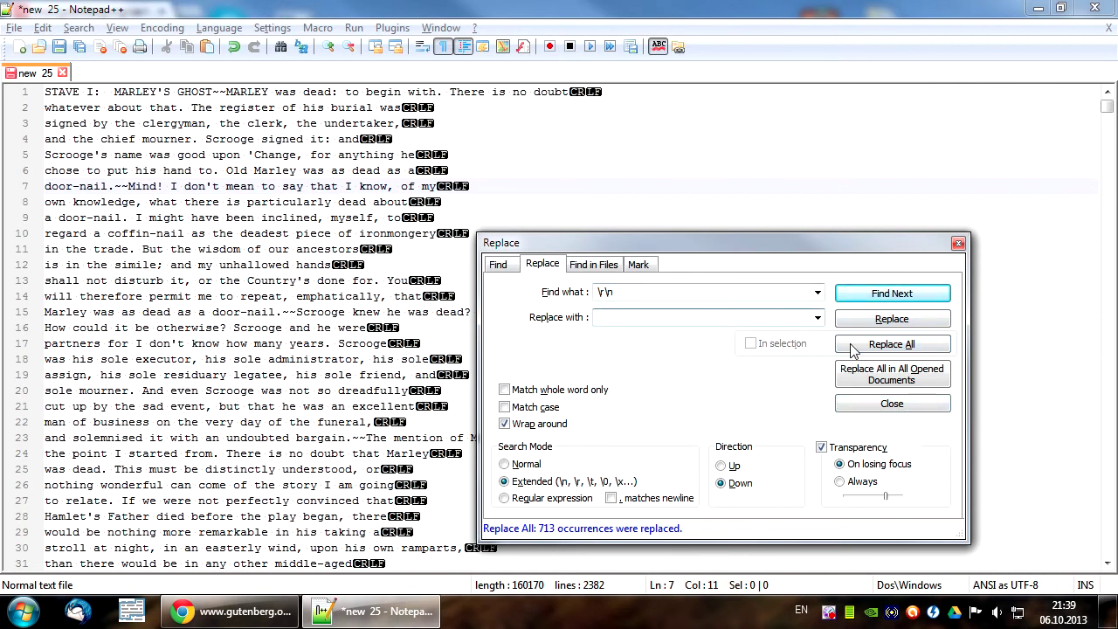
left_click(873, 346)
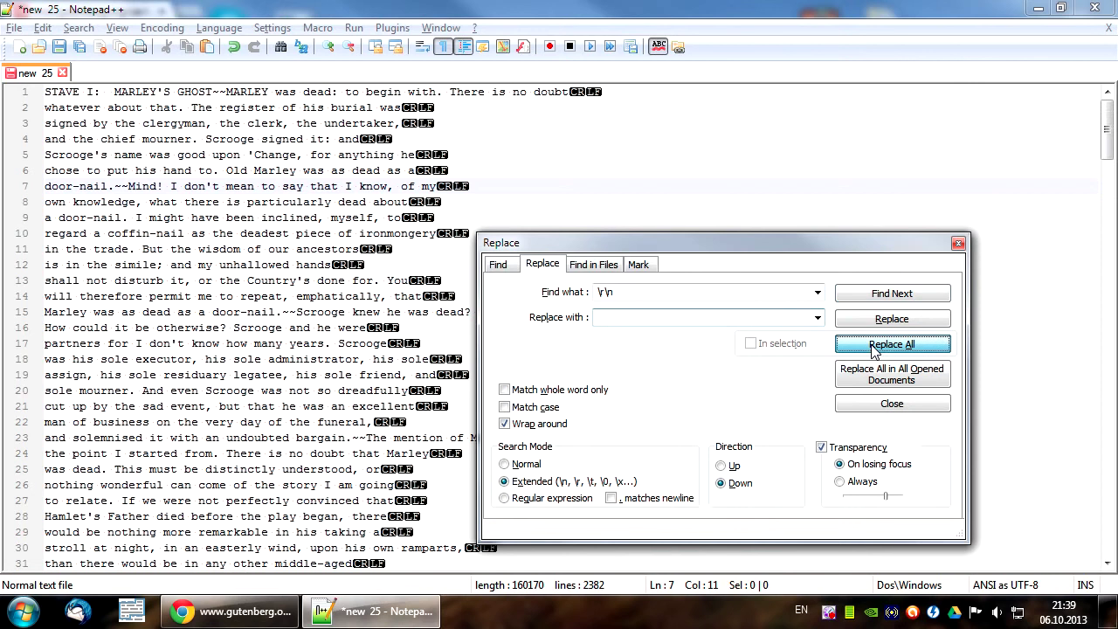
left_click(883, 407)
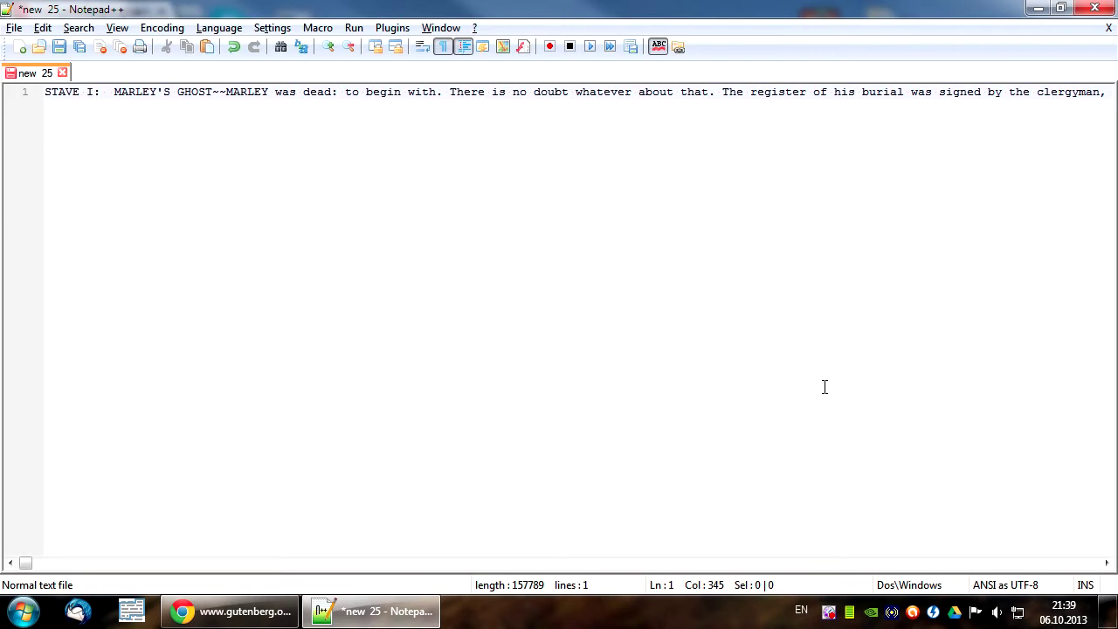
Turn on word wrap for the single long line.
left_click(397, 92)
left_click(422, 47)
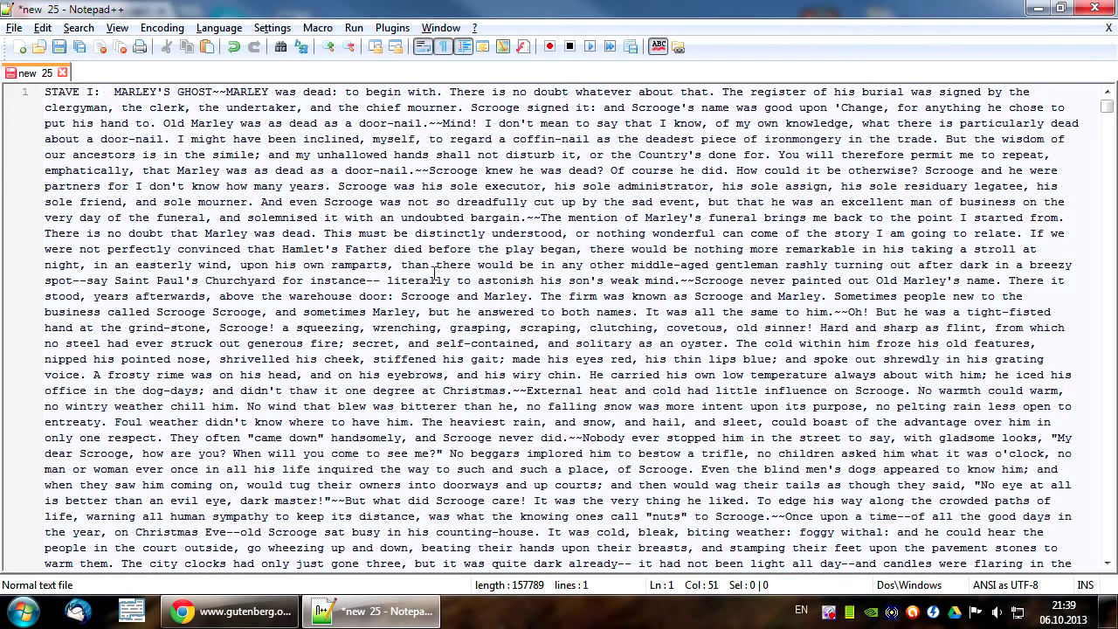
key("Down")
key("Down")
key("Down")
key("Down")
key("Down")
key("Down")
key("Down")
key("Down")
Replace all 713 ~~ markers with \r\n line breaks.
left_click_drag(416, 171, 428, 170)
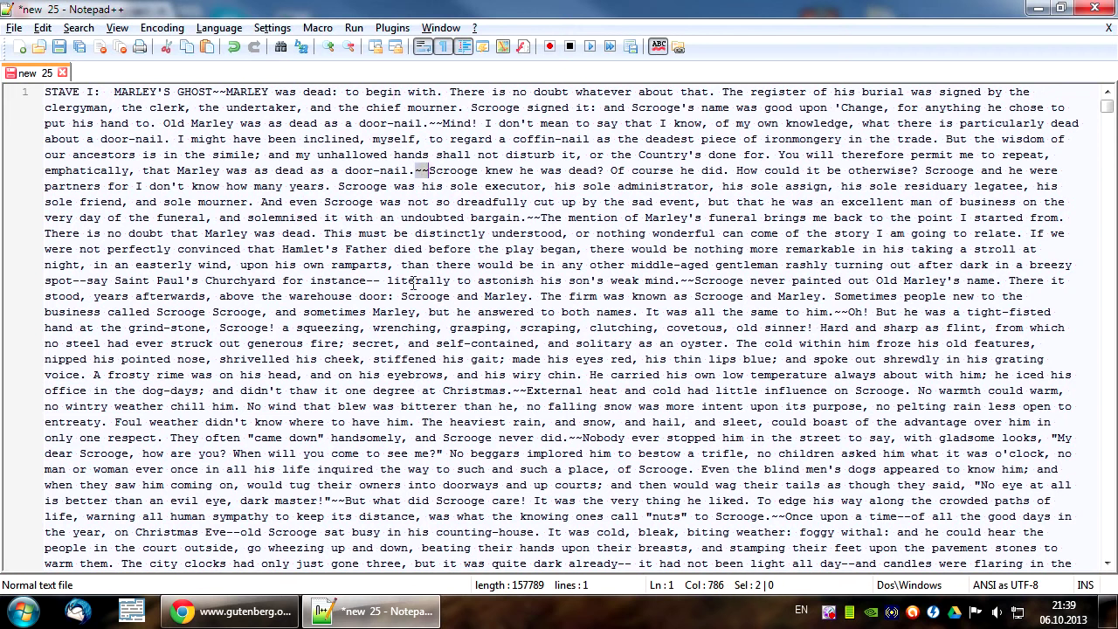
key("ctrl+h")
key("Tab")
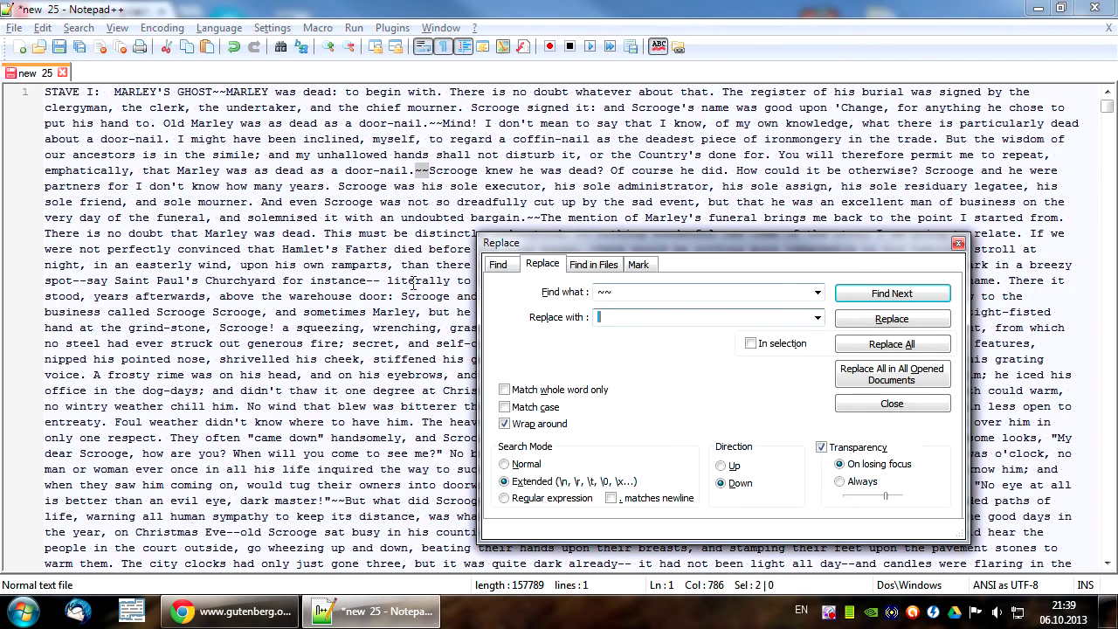
type("r\\n\\")
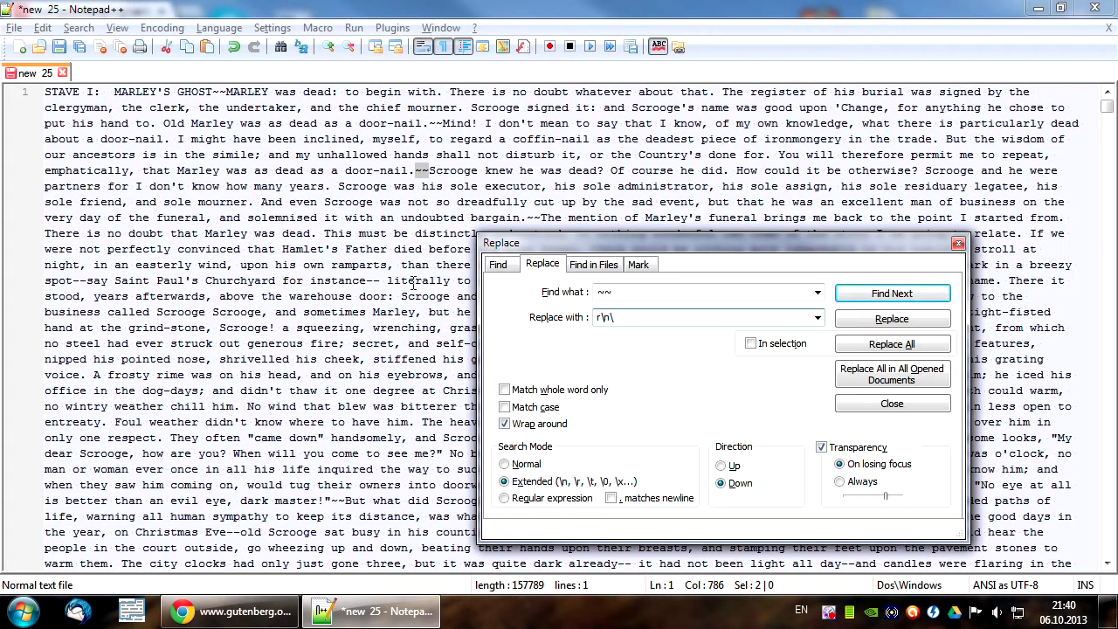
key("BackSpace")
key("BackSpace")
key("BackSpace")
key("BackSpace")
type("\\r\\n")
left_click(867, 346)
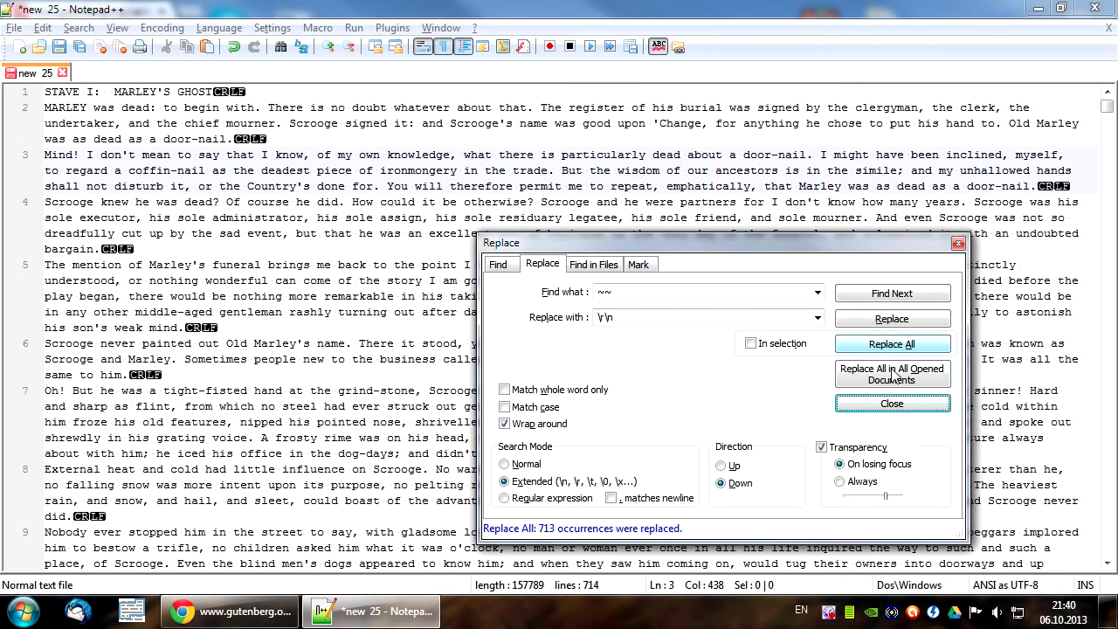
left_click(893, 402)
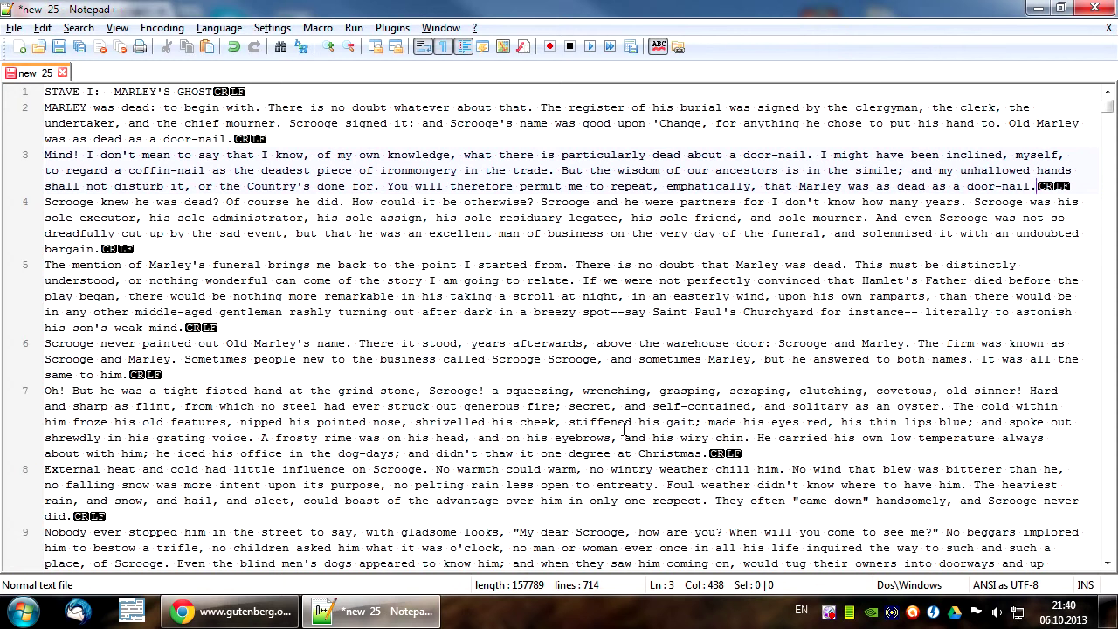
Replace all 82 double hyphens (--) with em dashes (—).
scroll(247, 421, "down", 3)
scroll(247, 422, "down", 1)
left_click_drag(158, 439, 172, 442)
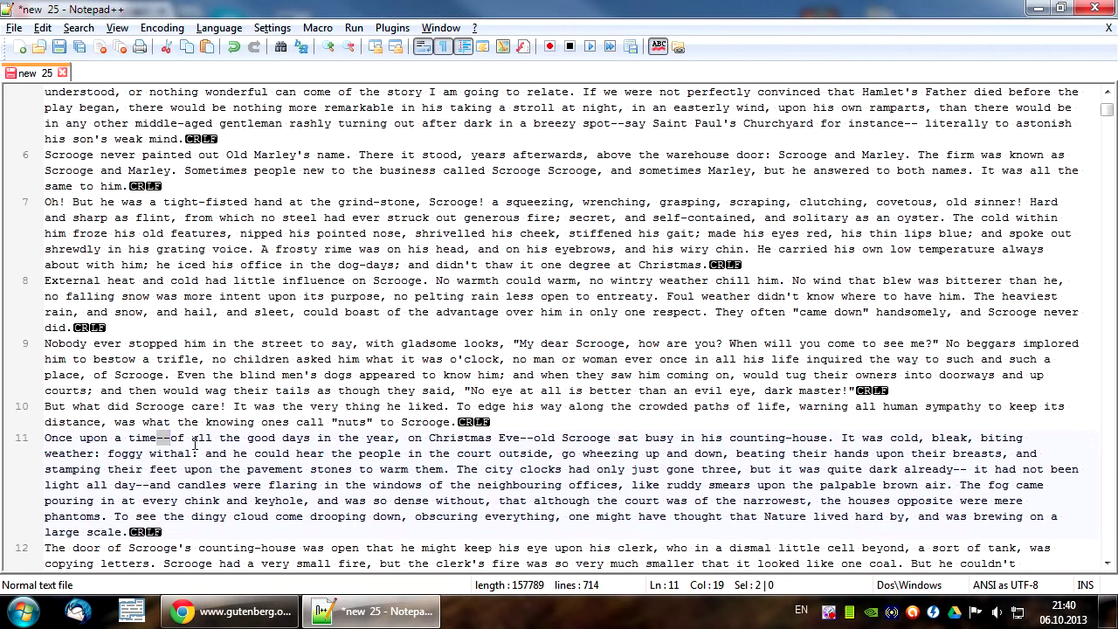
key("ctrl+h")
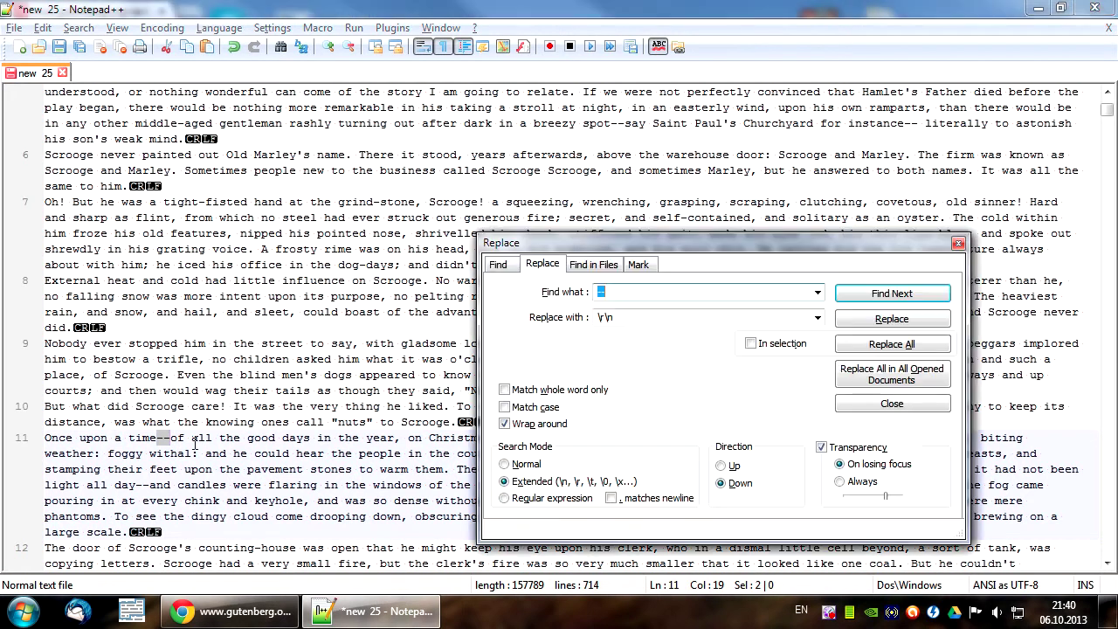
key("Tab")
key("BackSpace")
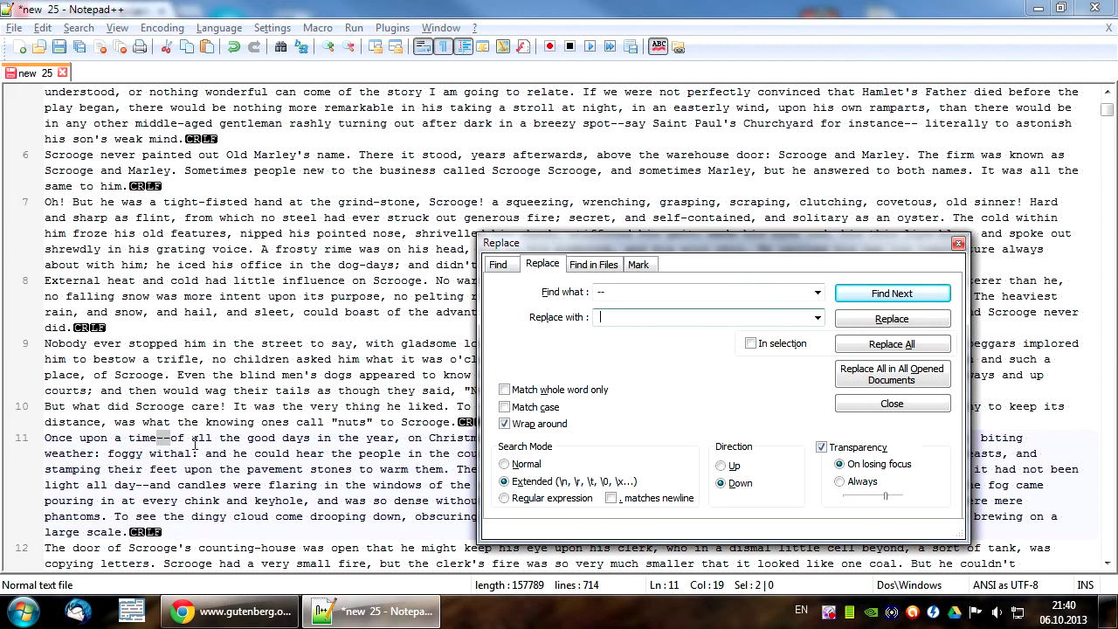
type("—")
left_click(863, 346)
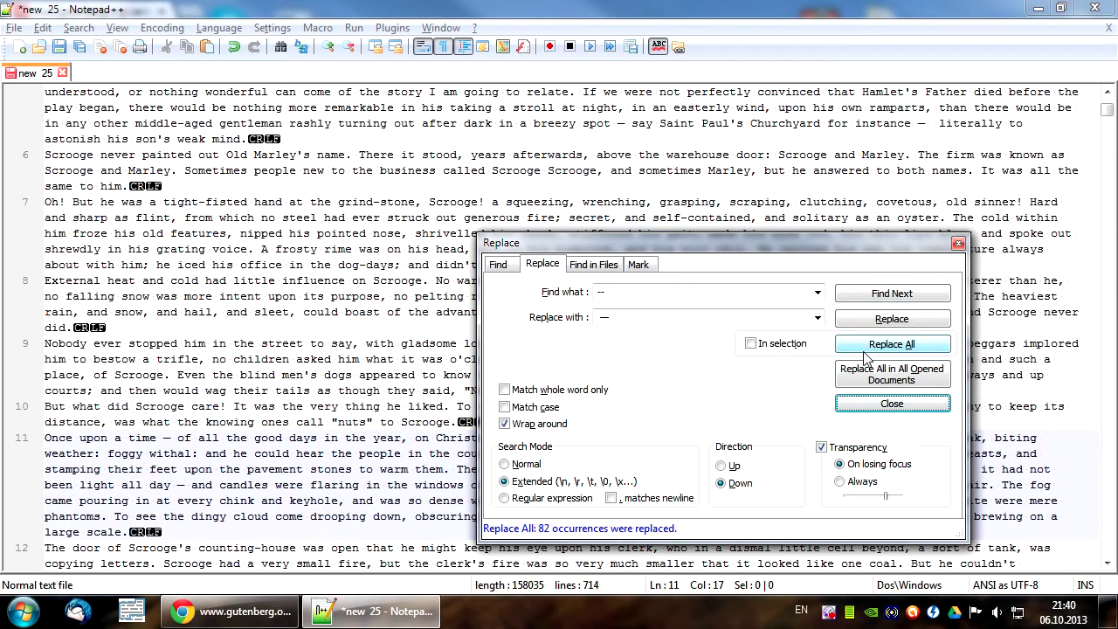
left_click(883, 402)
left_click_drag(967, 469, 982, 474)
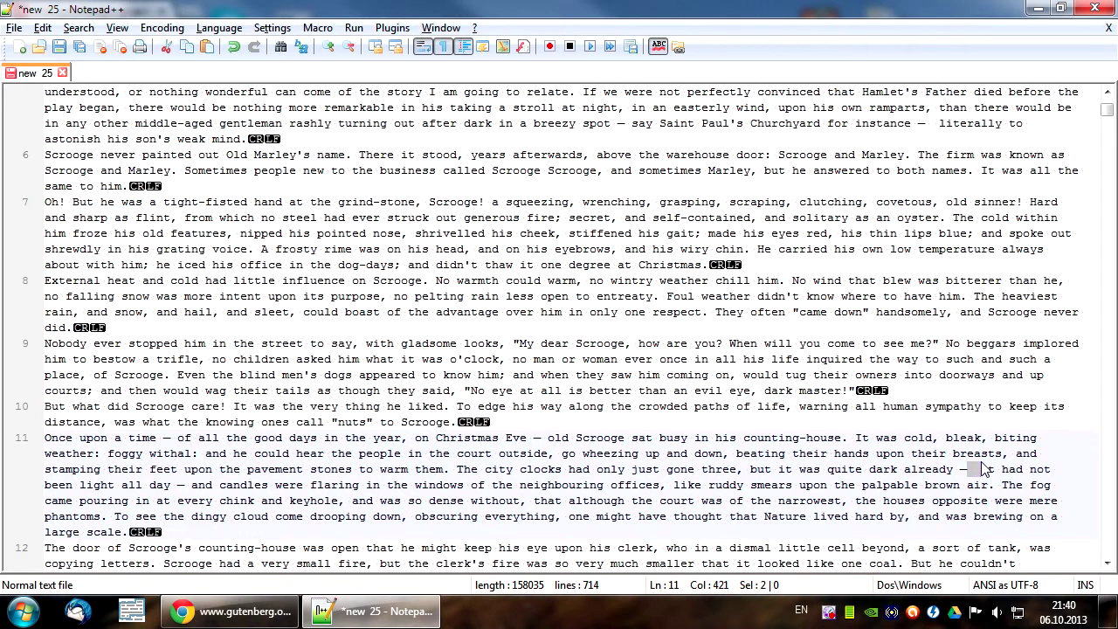
Replace doubled spaces beside em dashes with single spaces until none remain.
left_click(767, 411)
key("ctrl+h")
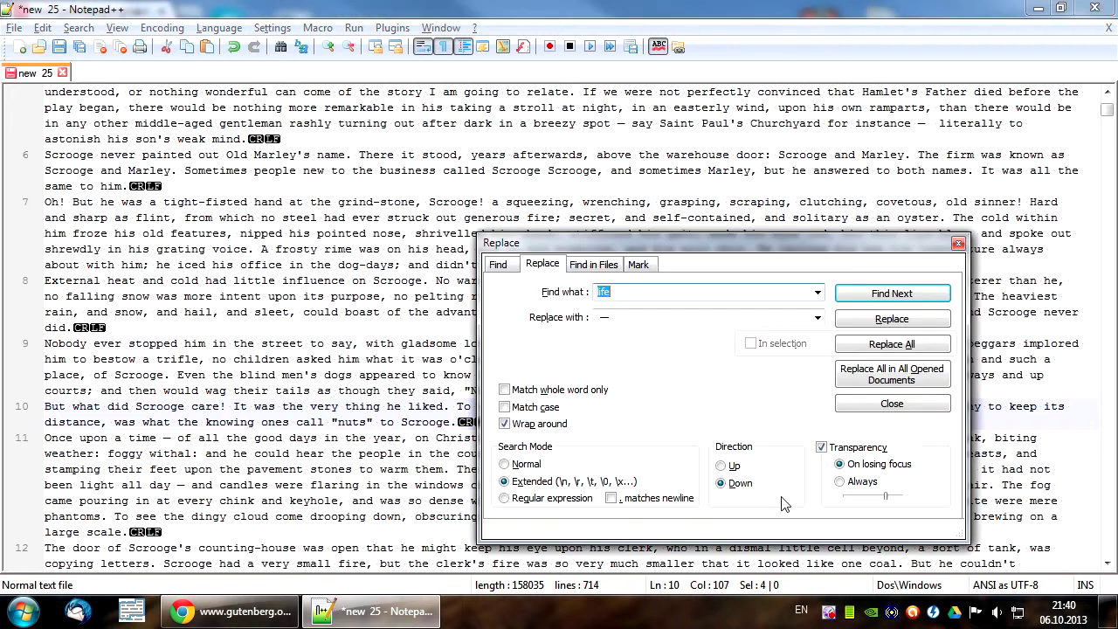
key("Tab")
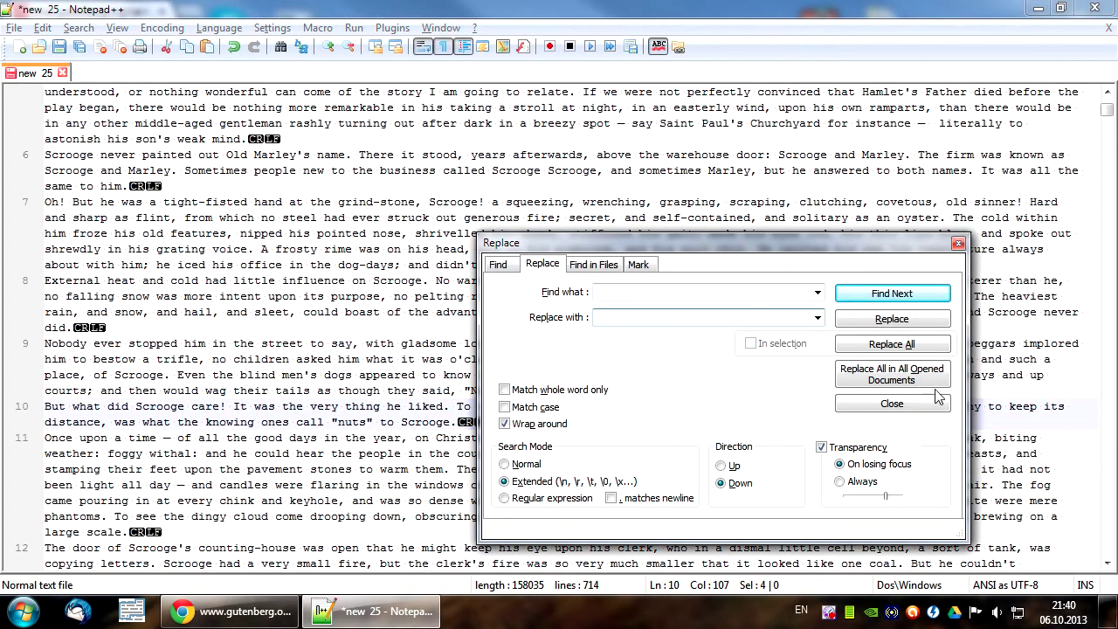
left_click(925, 350)
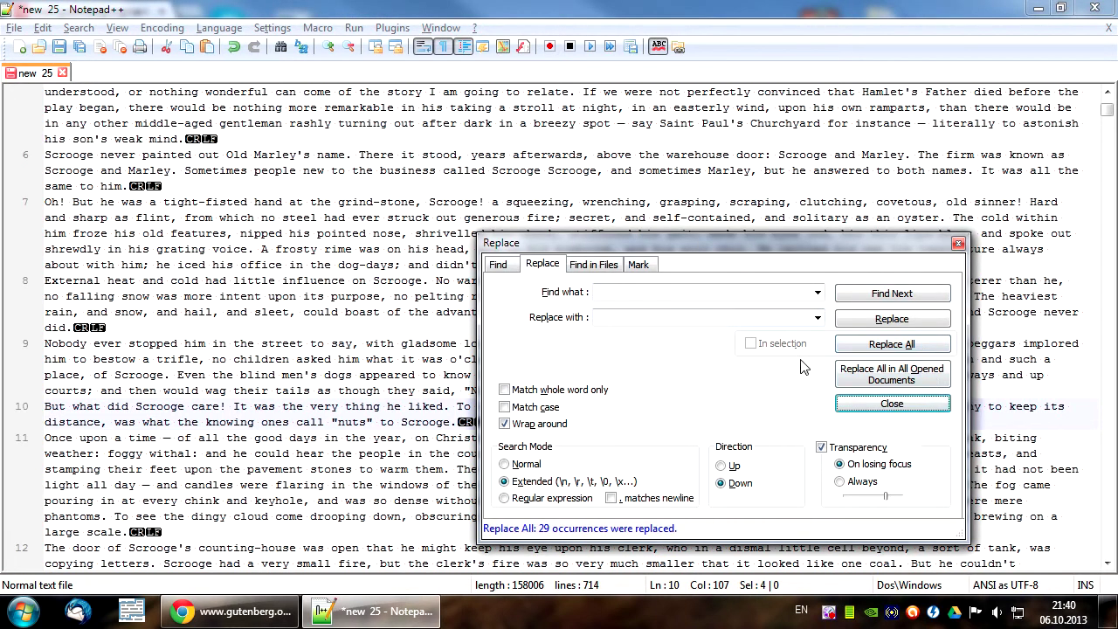
left_click(875, 348)
left_click(873, 347)
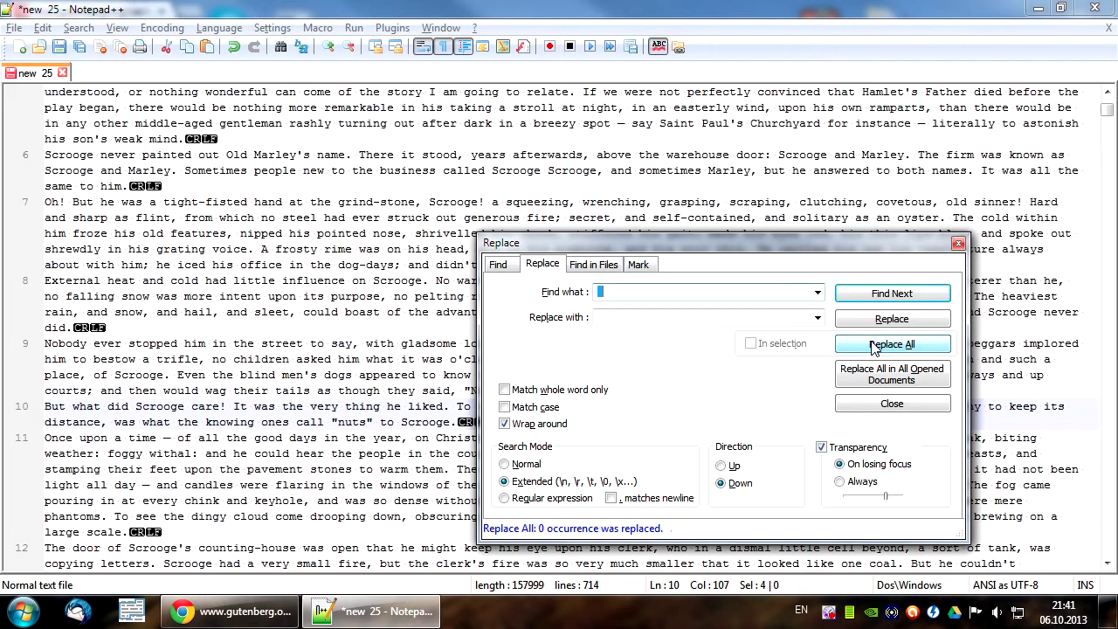
left_click(892, 404)
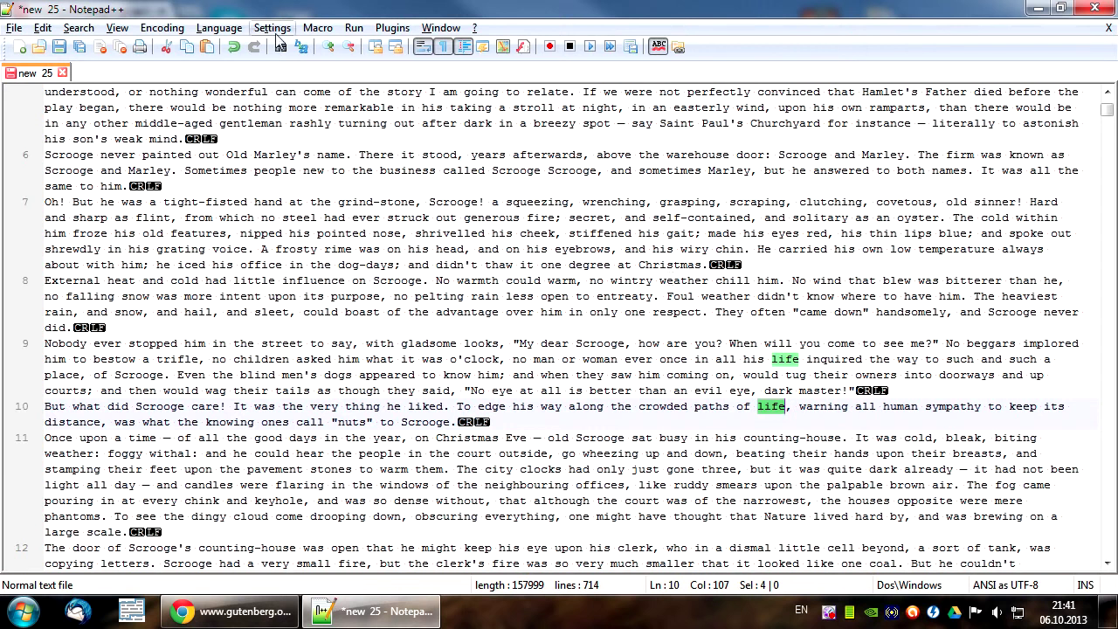
Save the cleaned story as 123.txt in the EN folder.
left_click(163, 28)
left_click(188, 67)
left_click(14, 27)
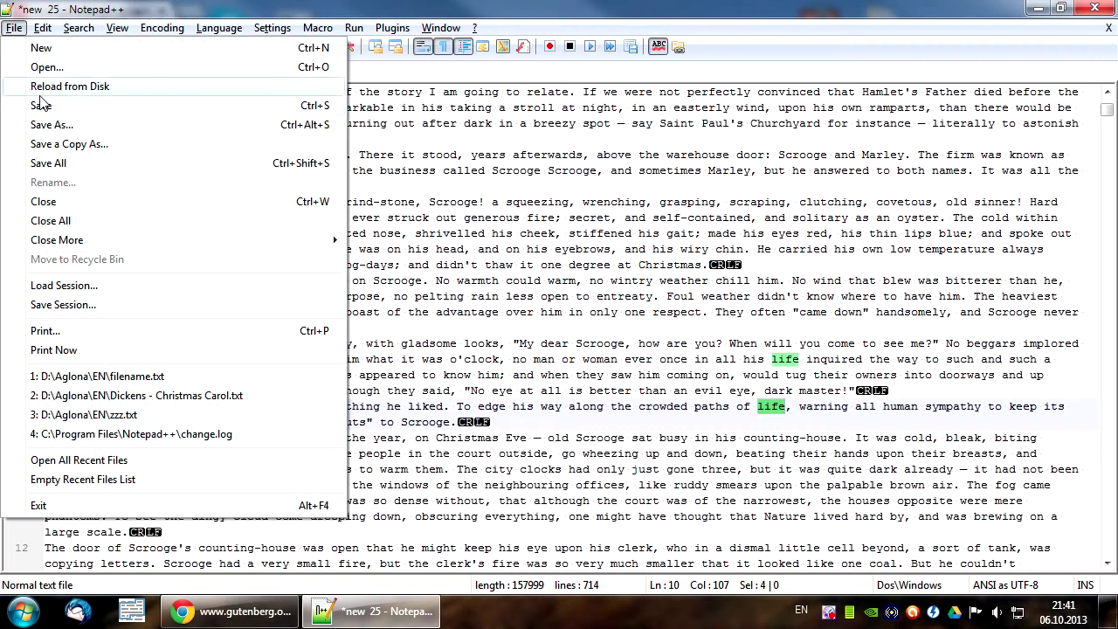
left_click(40, 105)
type("123")
left_click(919, 500)
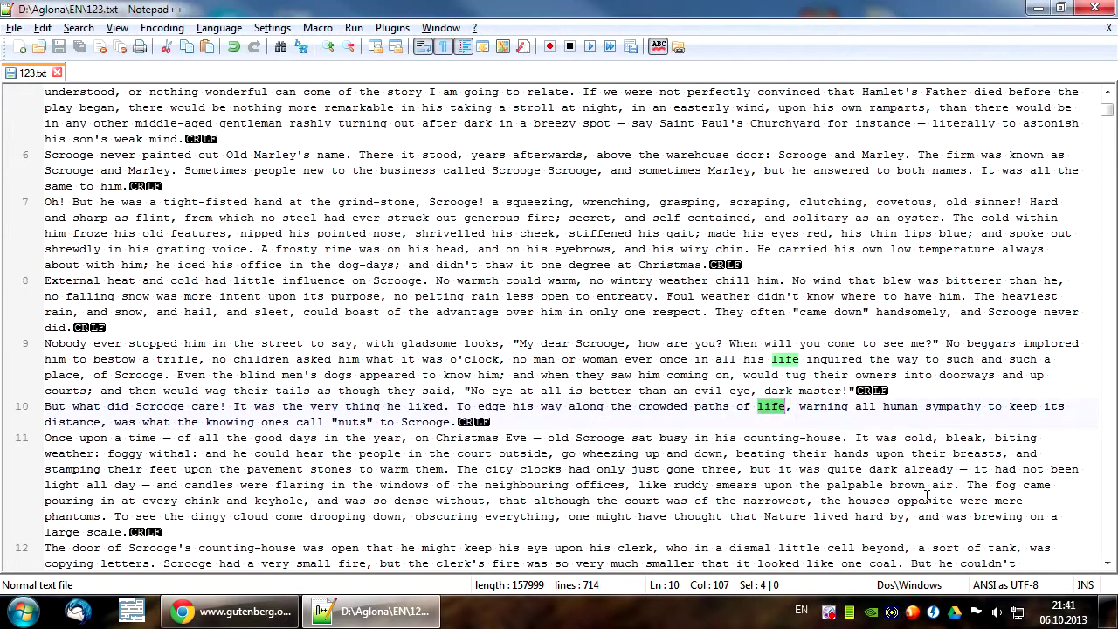